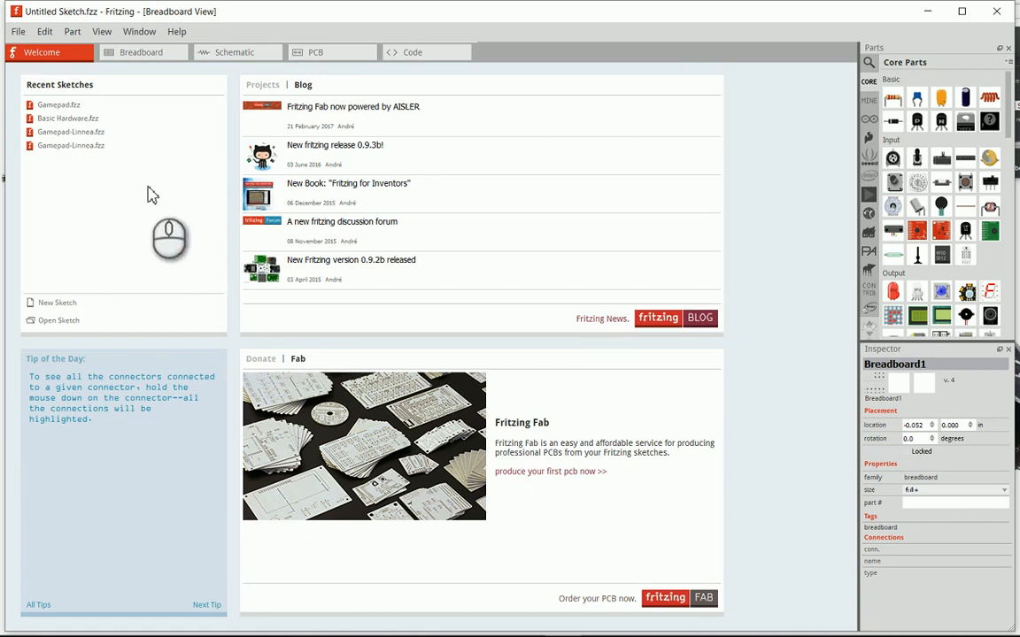
- Create a new sketch and, in its PCB view, resize the board to about 87.5 × 55.4 mm
left_click(56, 304)
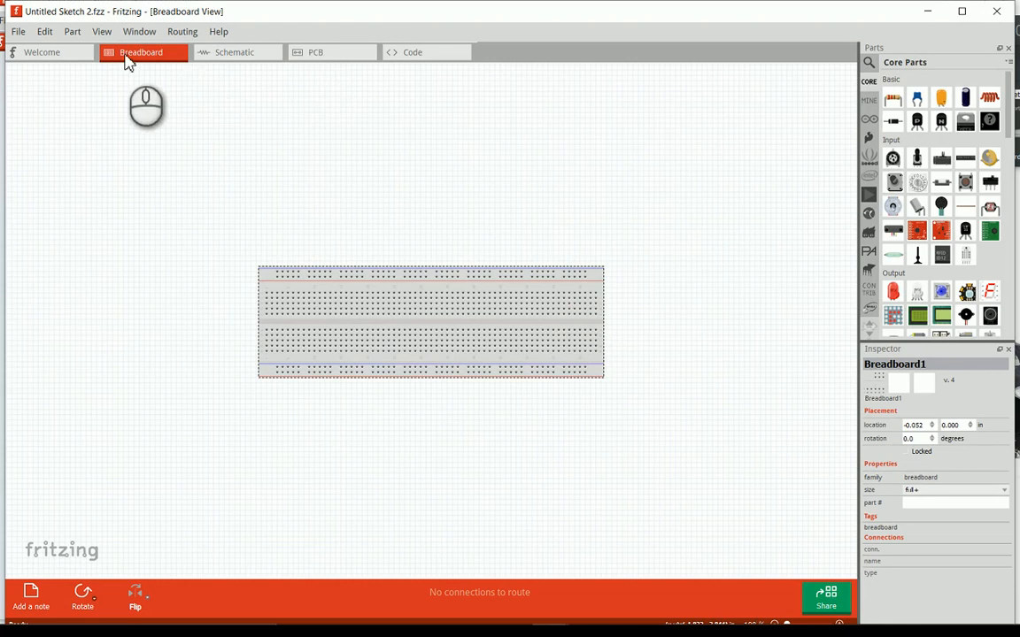
left_click(325, 55)
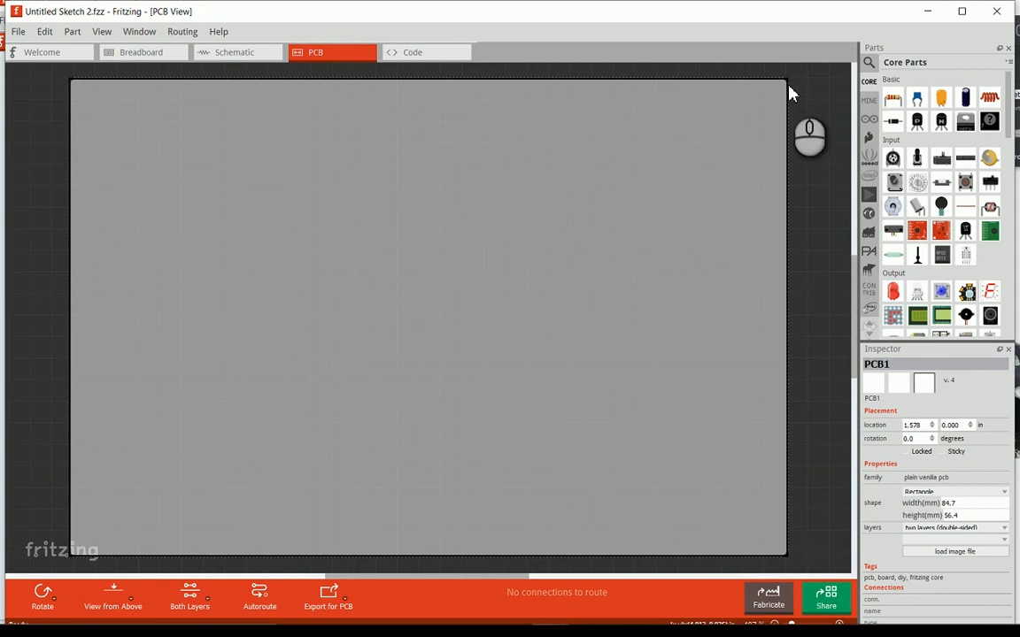
left_click_drag(786, 81, 812, 89)
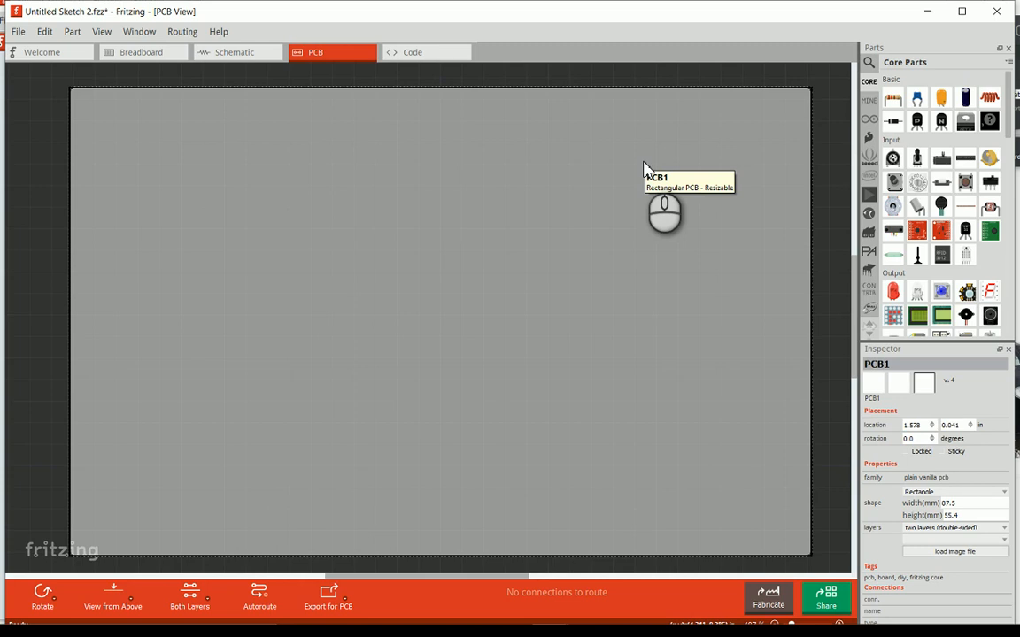
scroll(563, 254, "down", 2)
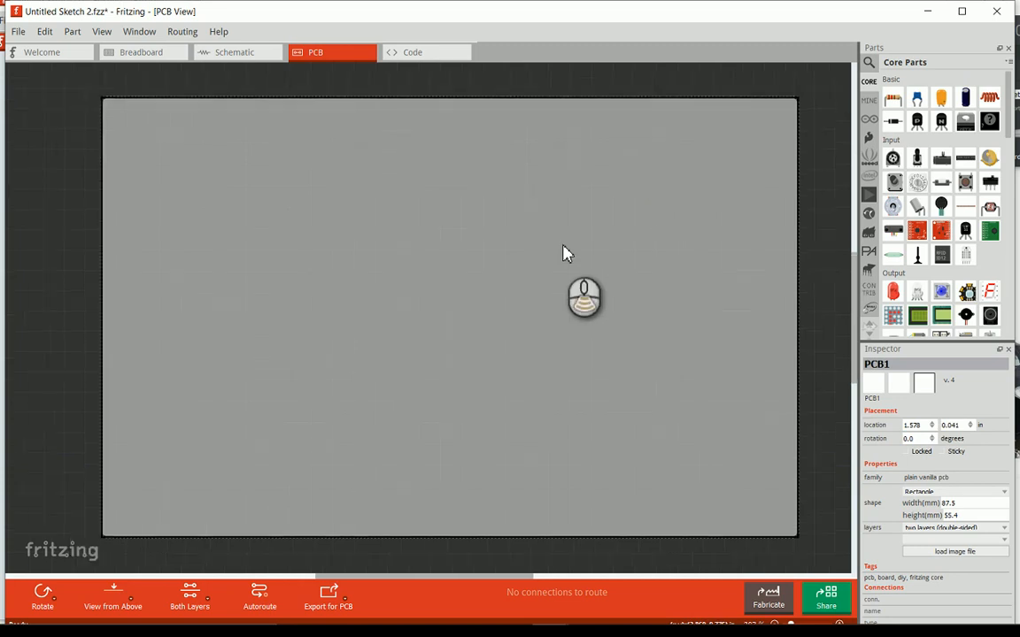
scroll(563, 254, "down", 1)
scroll(563, 254, "up", 1)
scroll(561, 254, "down", 1)
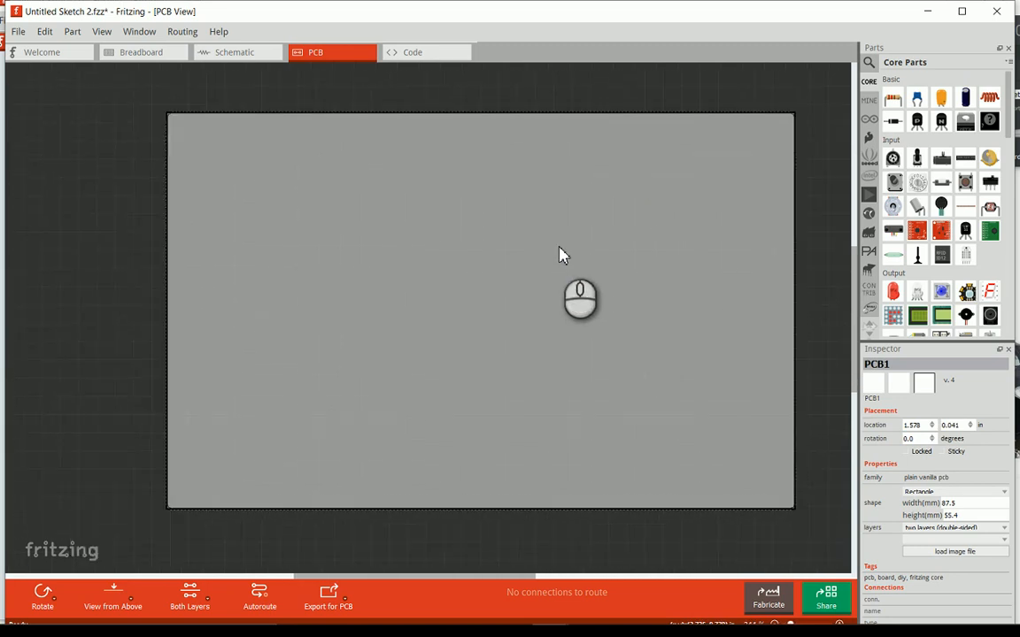
middle_click_drag(559, 246, 510, 249)
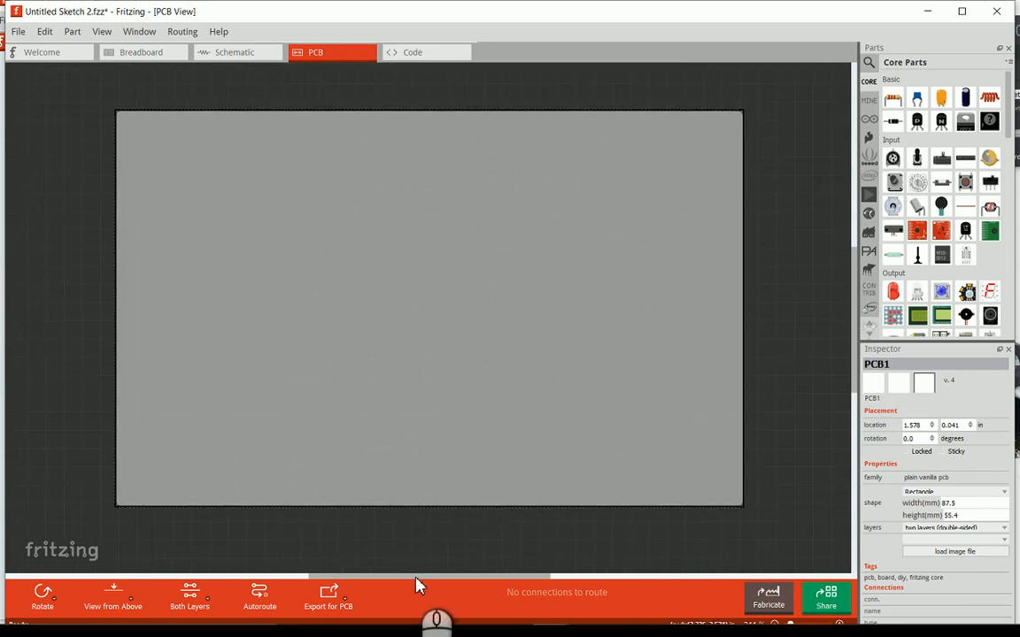
mouse_move(416, 576)
left_mouse_down()
mouse_move(376, 582)
mouse_move(482, 578)
mouse_move(428, 577)
left_mouse_up()
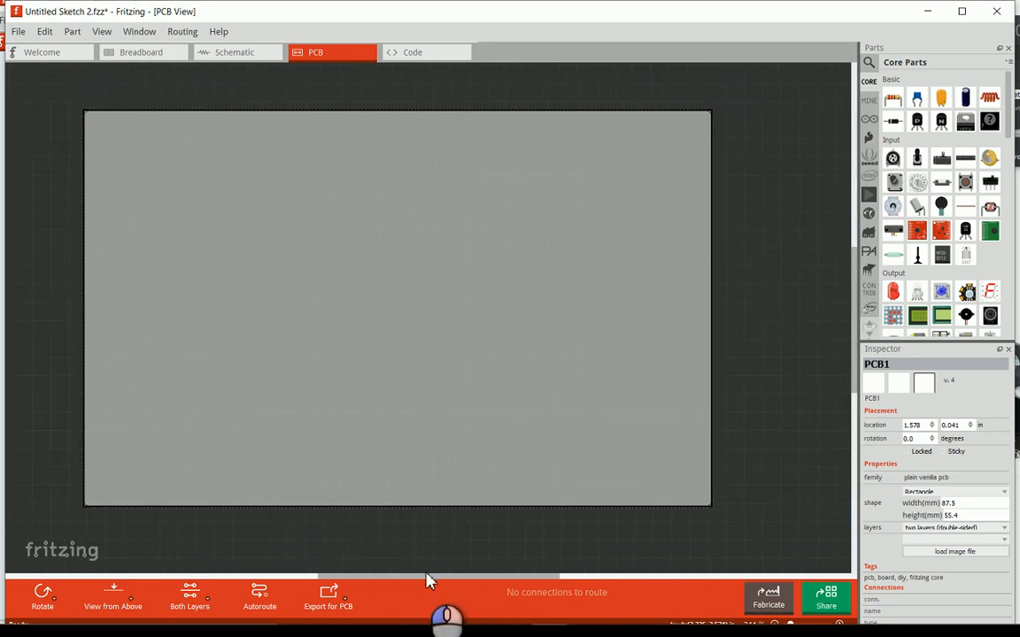
mouse_move(853, 301)
left_mouse_down()
mouse_move(860, 314)
mouse_move(863, 304)
left_mouse_up()
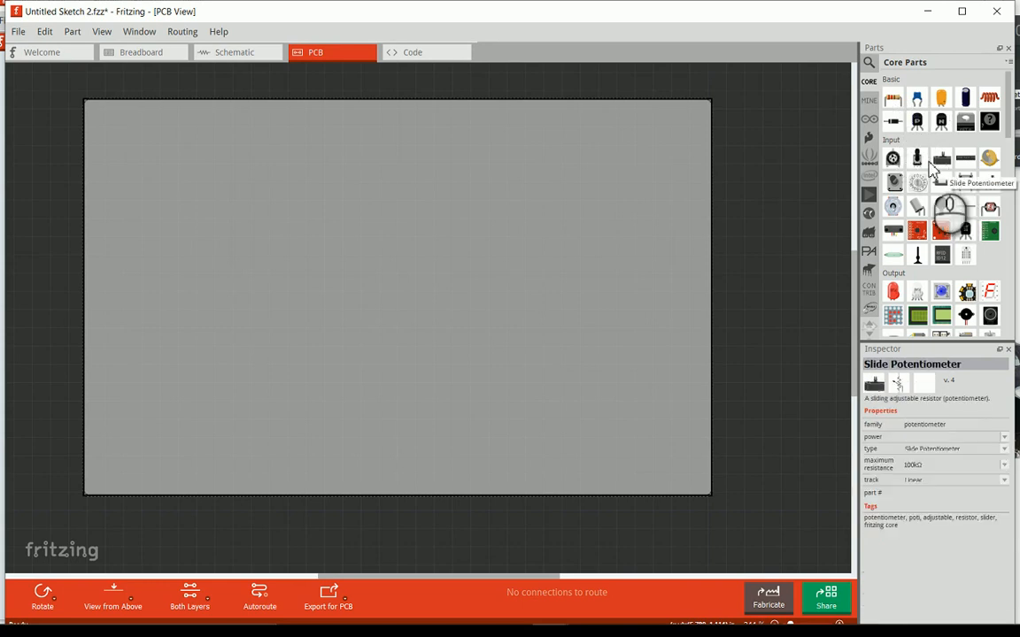
- Browse the core parts and personal parts collections, and search the parts library for ruler
scroll(925, 310, "down", 5)
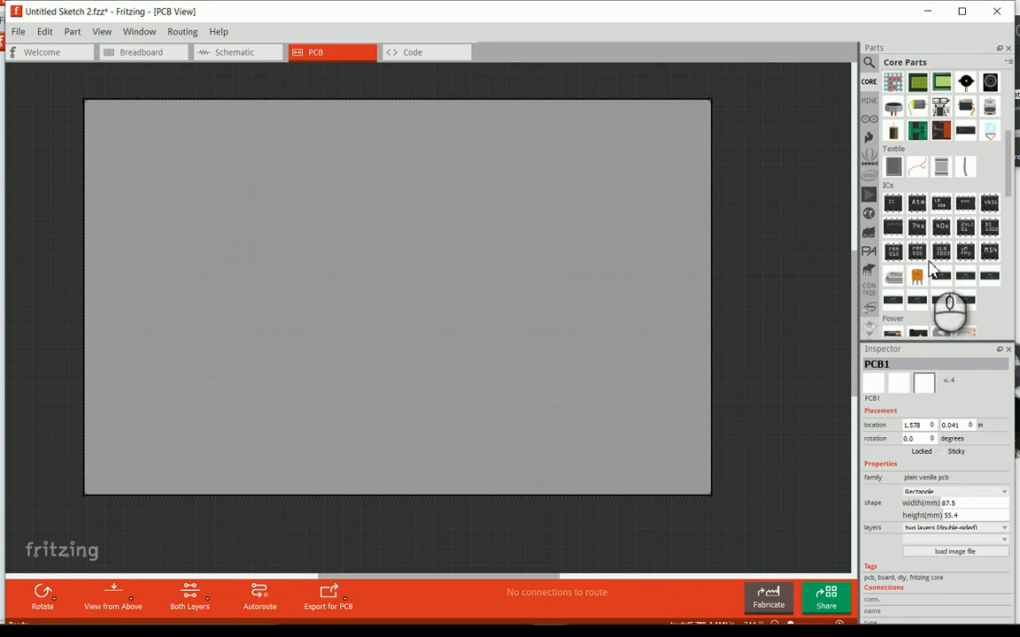
scroll(929, 266, "down", 3)
scroll(947, 275, "down", 5)
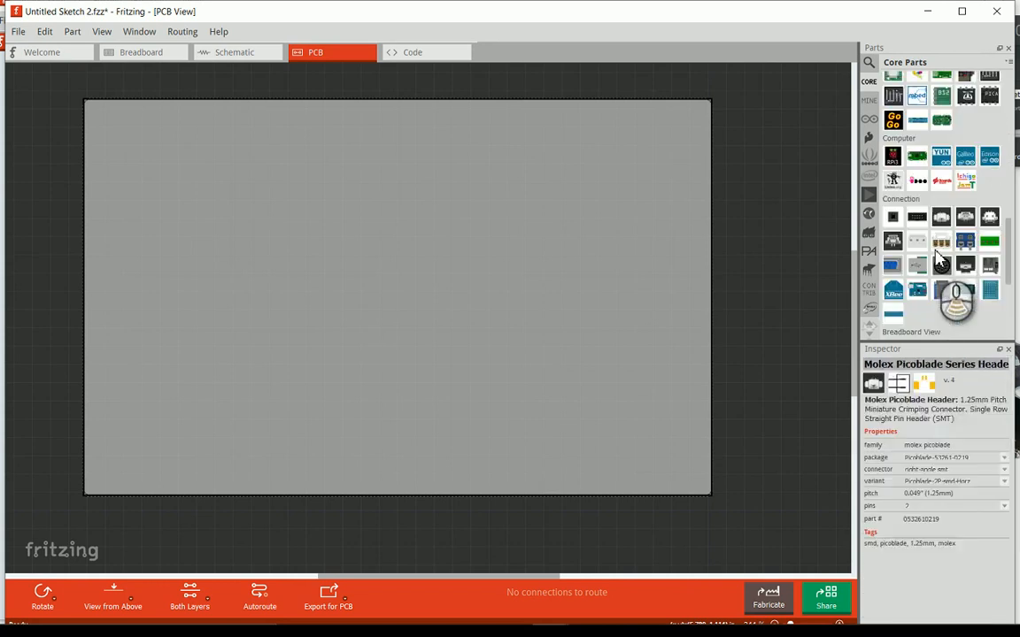
left_click(869, 102)
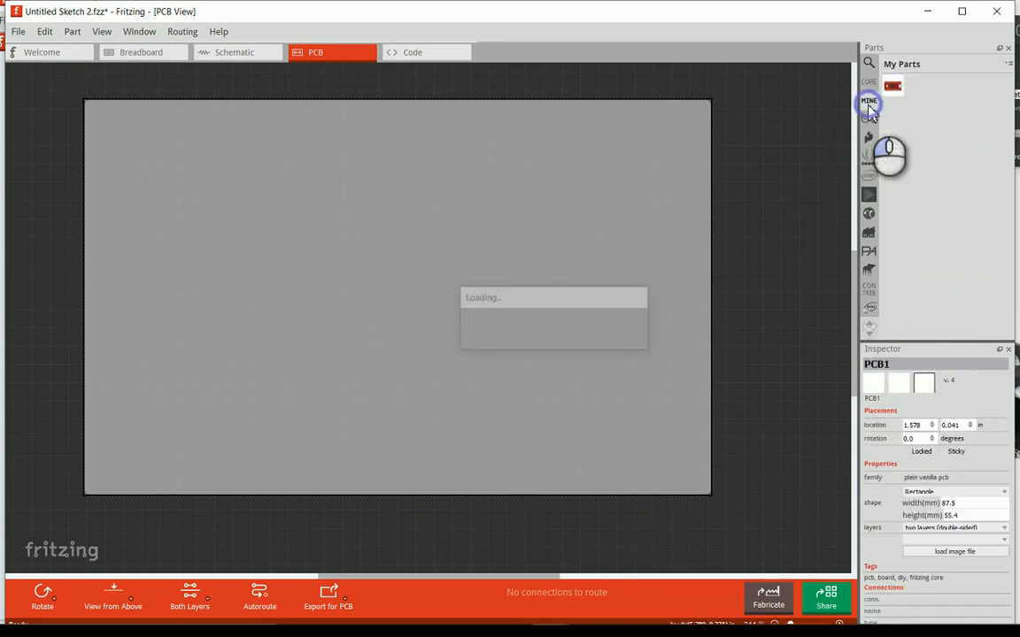
left_click(889, 86)
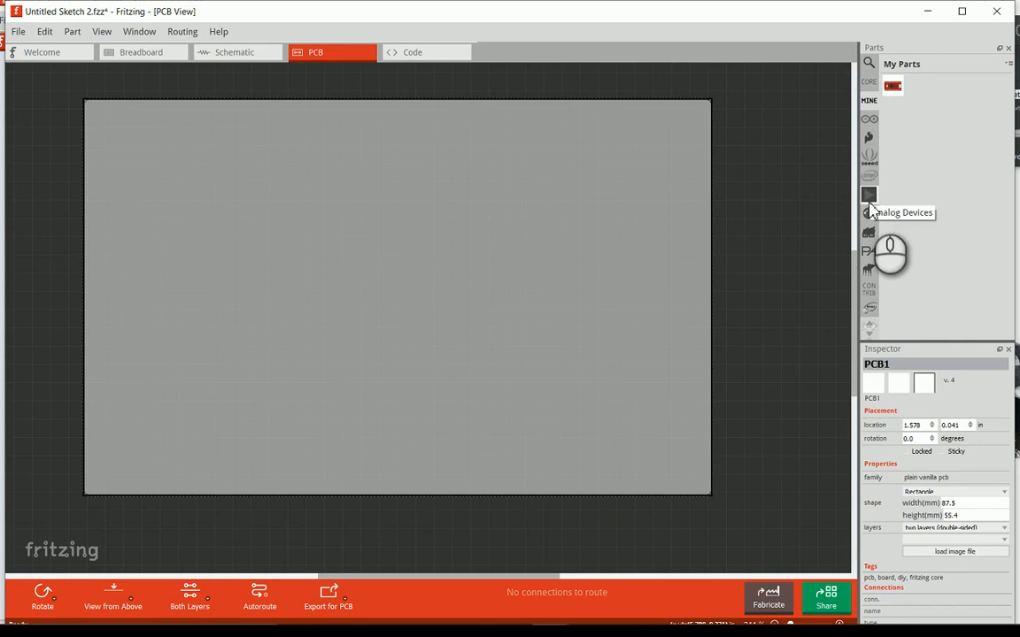
left_click(873, 74)
type("ruler")
key("Return")
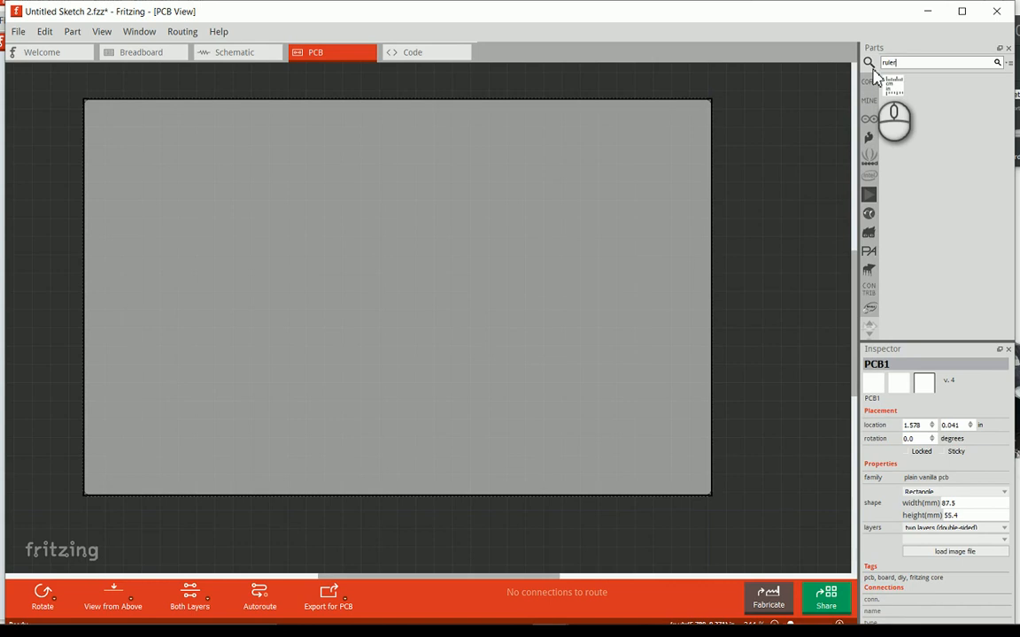
left_click(870, 103)
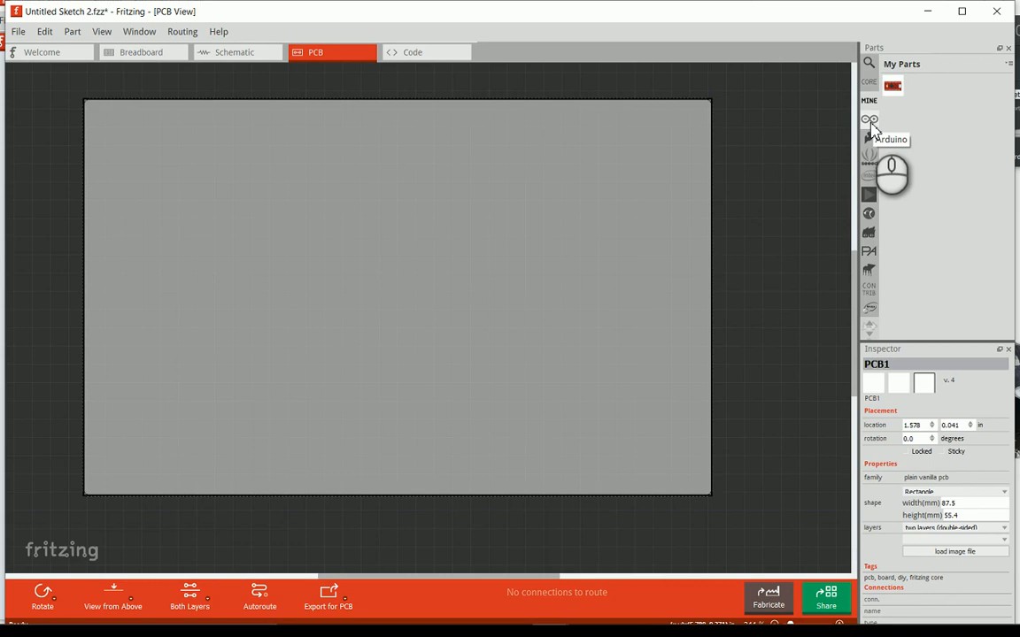
- Place an Arduino Uno (Rev3) from the Arduino parts onto the PCB
left_click(871, 126)
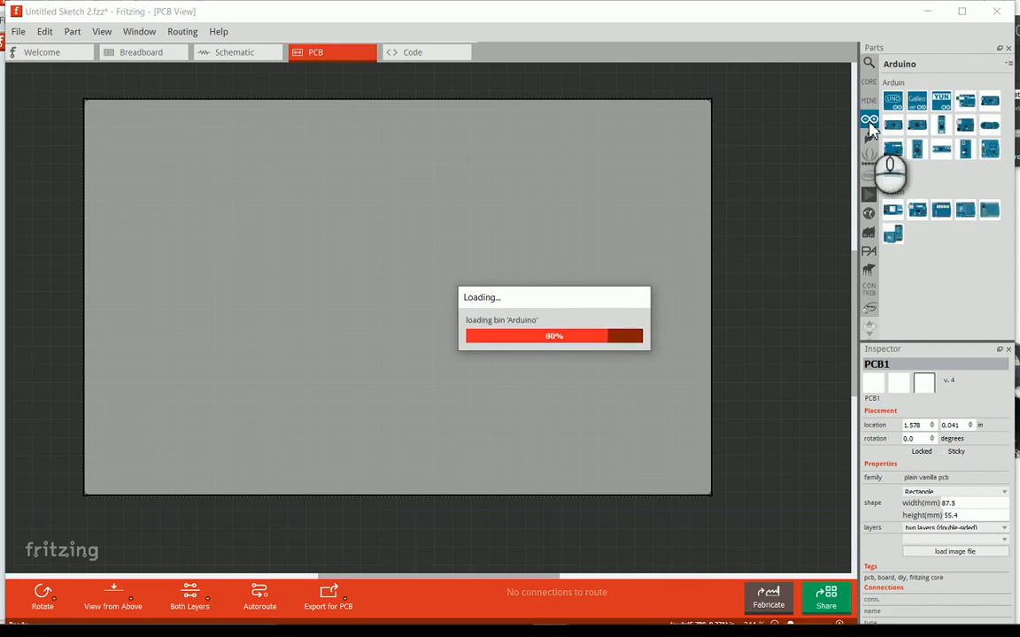
left_click(892, 102)
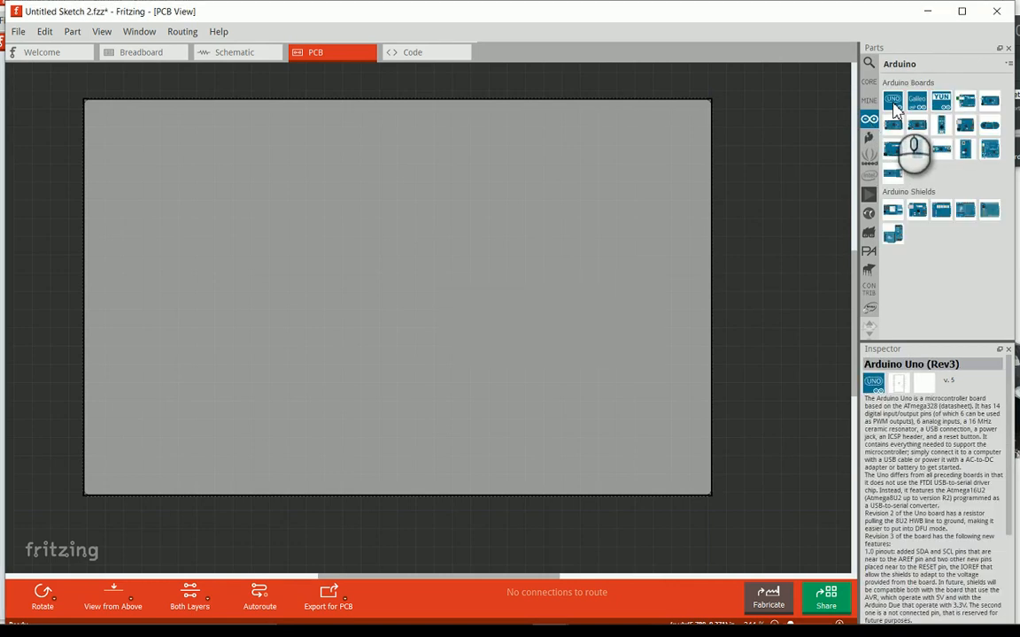
left_click_drag(894, 106, 176, 129)
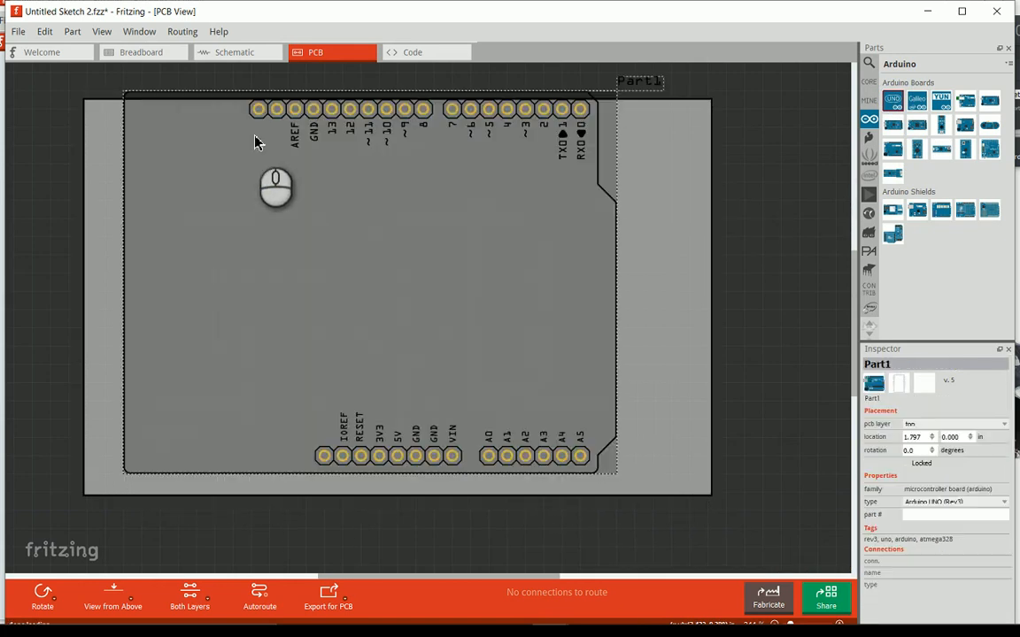
- Enlarge the PCB from its upper corner so that the whole Arduino Uno outline fits inside with a margin
left_click(691, 319)
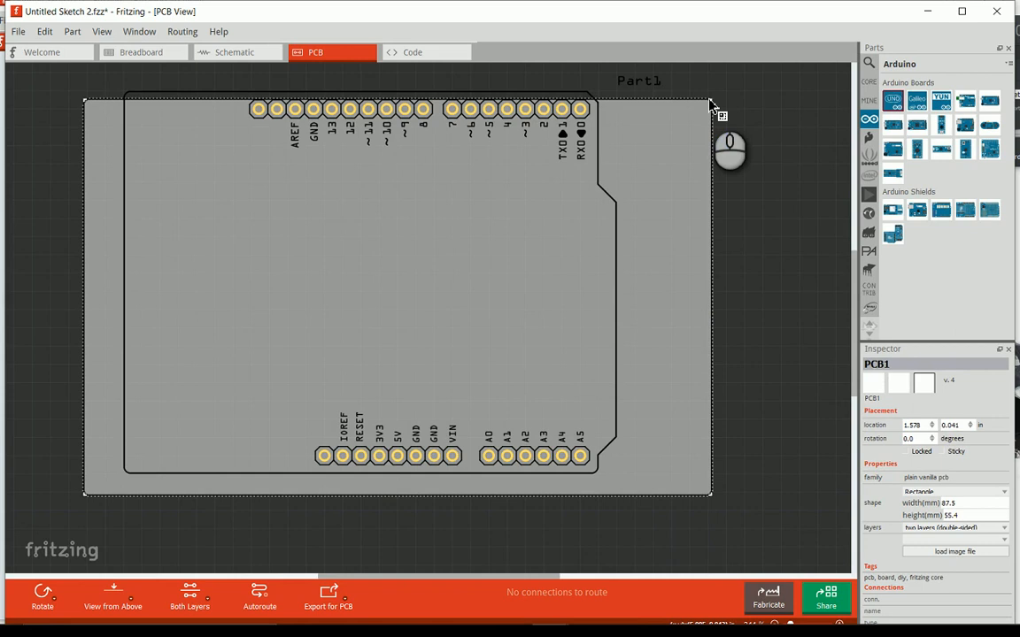
left_click_drag(709, 105, 833, 67)
left_click_drag(854, 269, 854, 259)
- Change the Arduino's label text to Uno and move the label just above the digital pin header
left_click(435, 264)
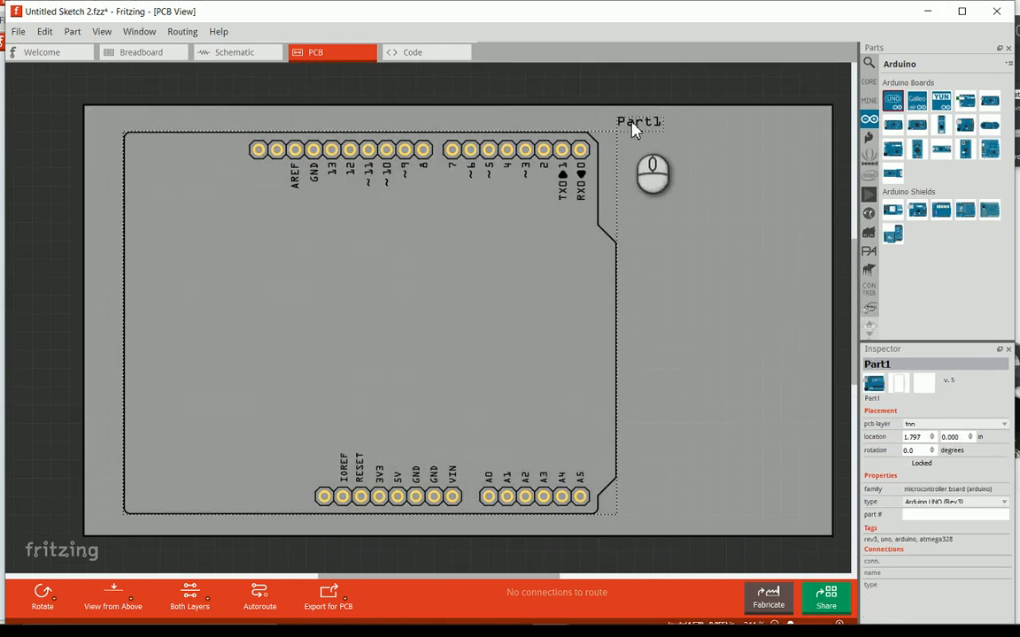
double_click(632, 129)
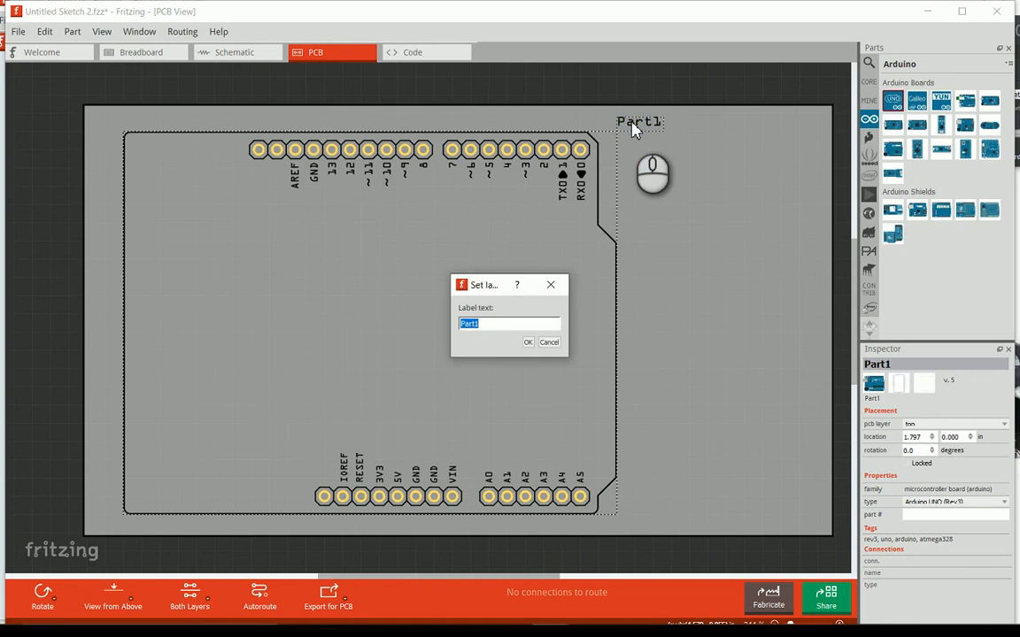
type("Uno")
key("Return")
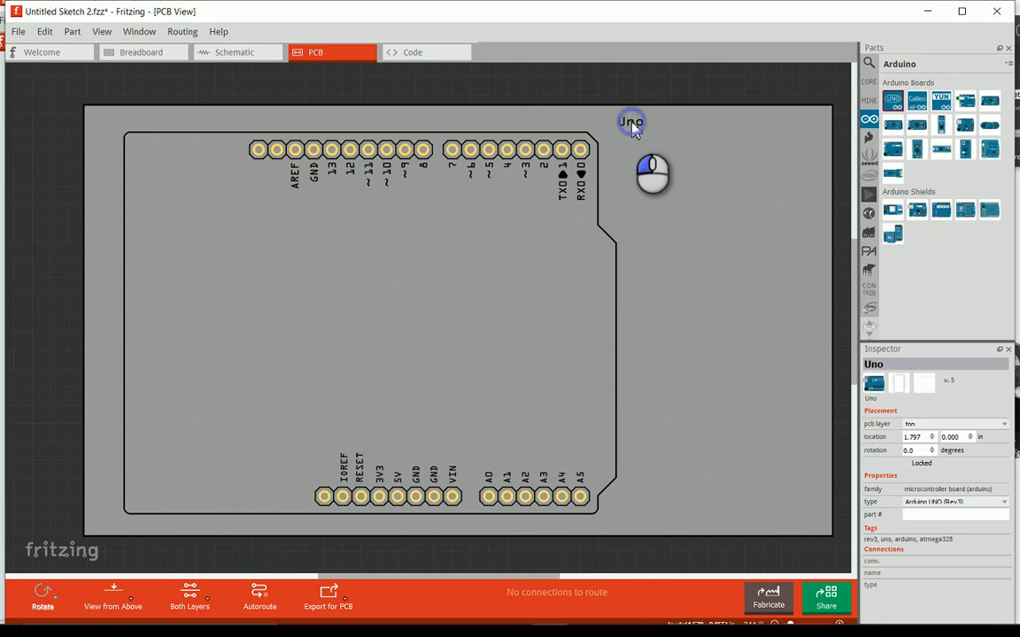
left_click(595, 118)
left_click_drag(624, 125, 350, 119)
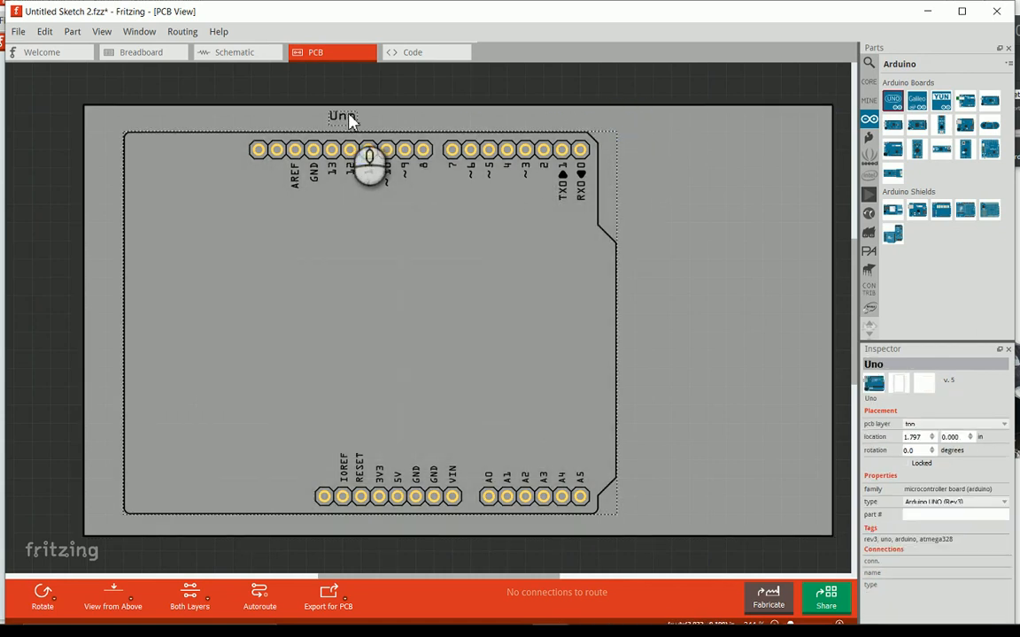
left_click(410, 97)
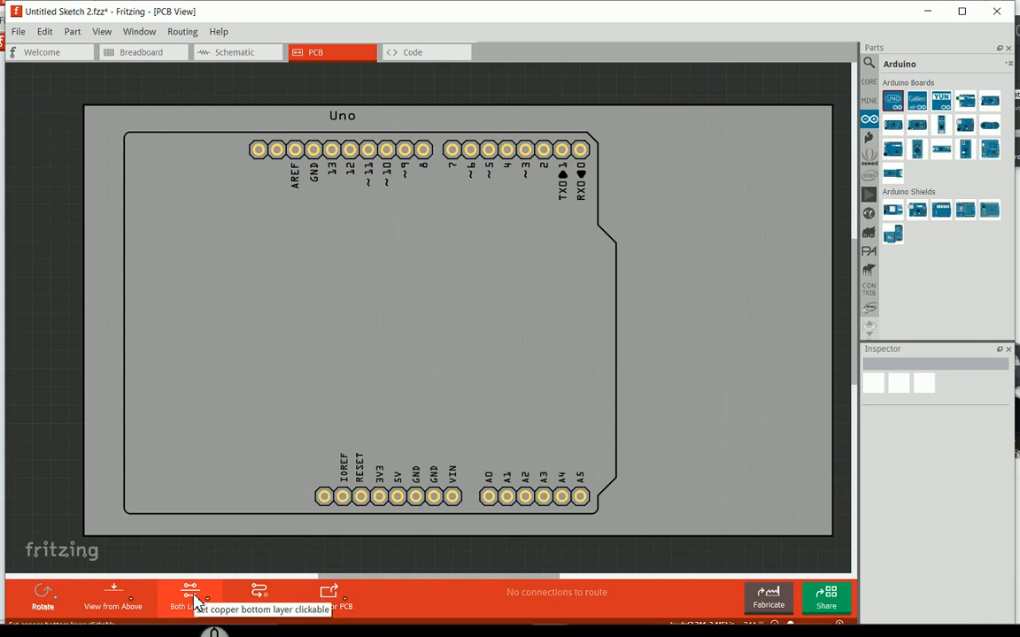
- Make the bottom copper layer active, preview the PCB from below and return to the view from above
left_click(196, 601)
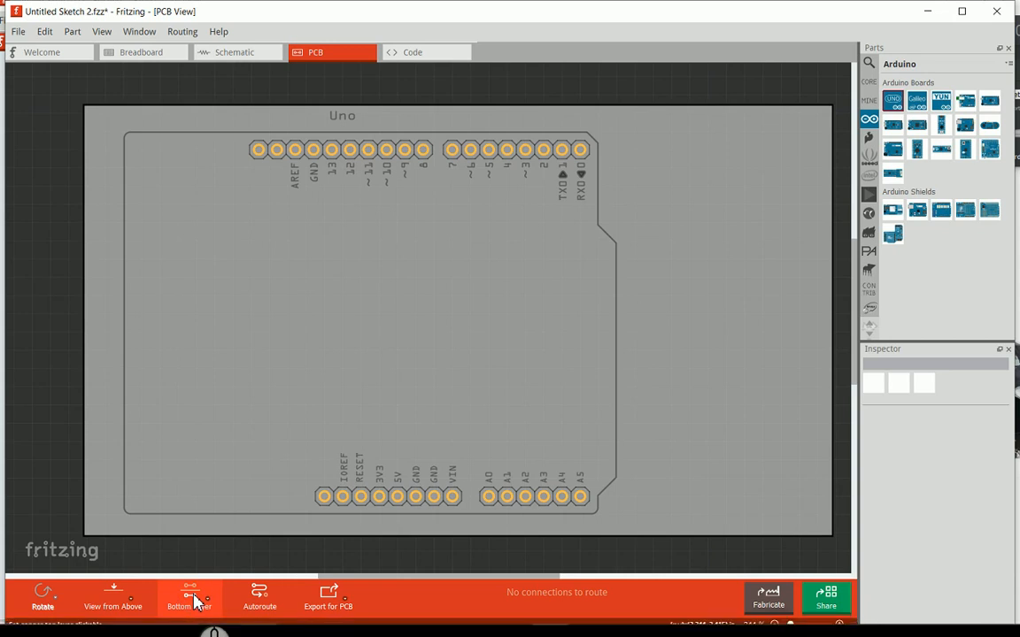
left_click(115, 602)
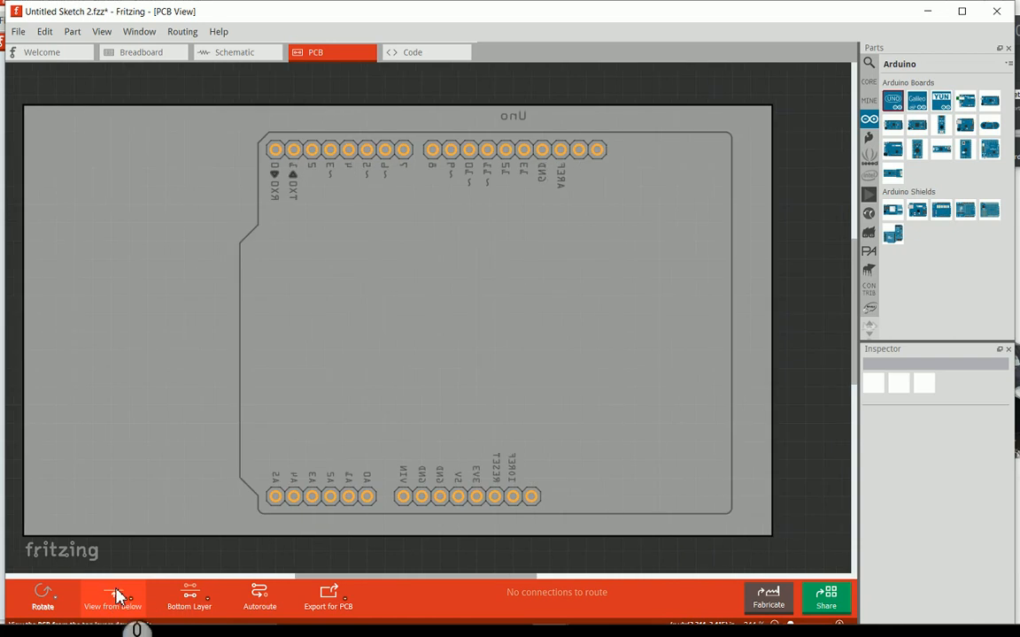
left_click(118, 591)
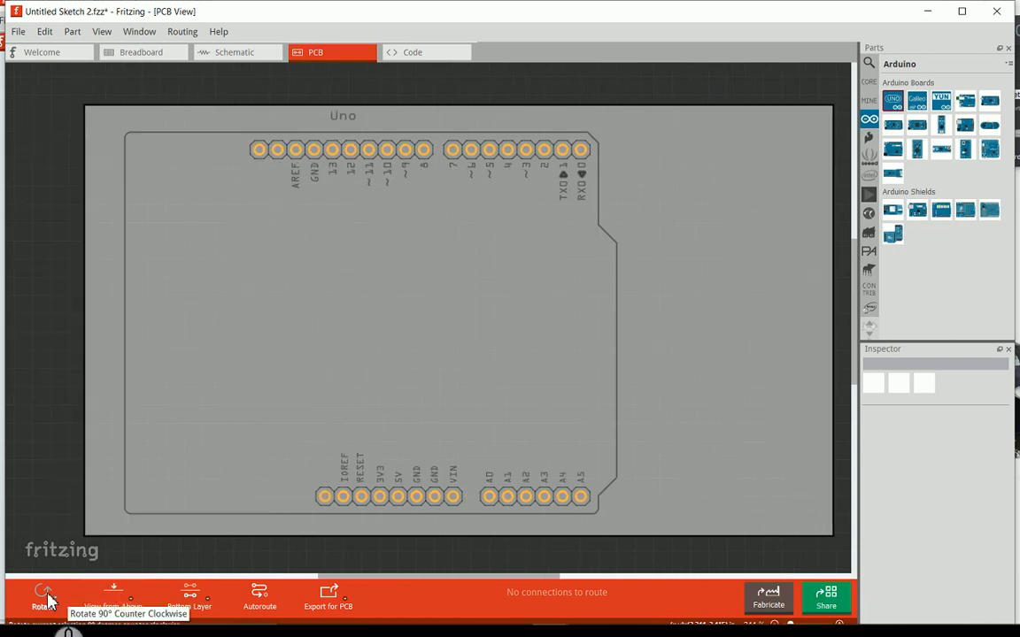
- Try rotating the Arduino Uno 90° counterclockwise and bring it back to its original orientation
left_click(164, 465)
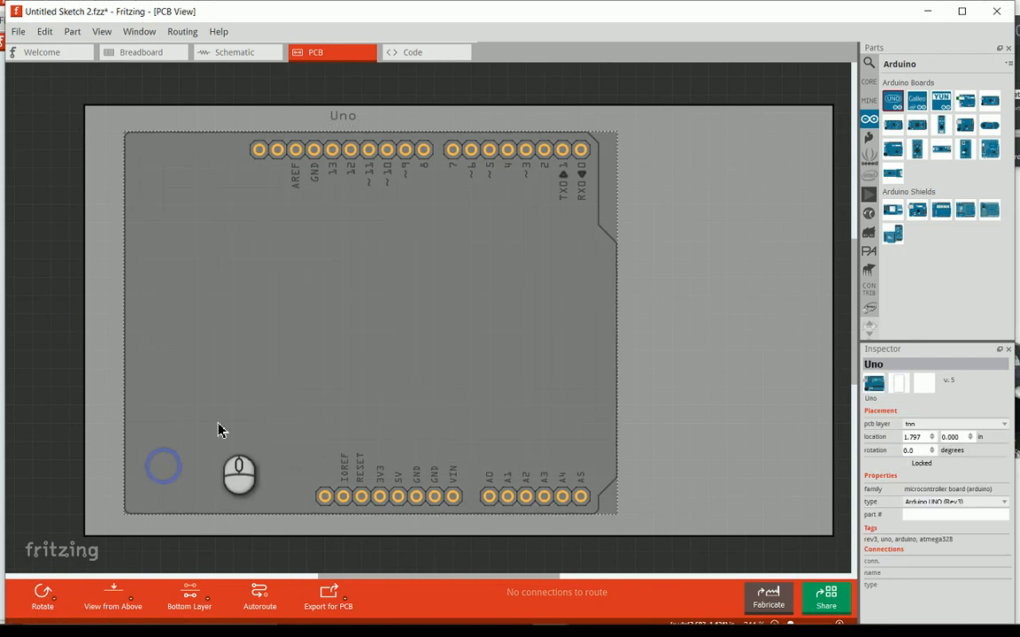
left_click(42, 594)
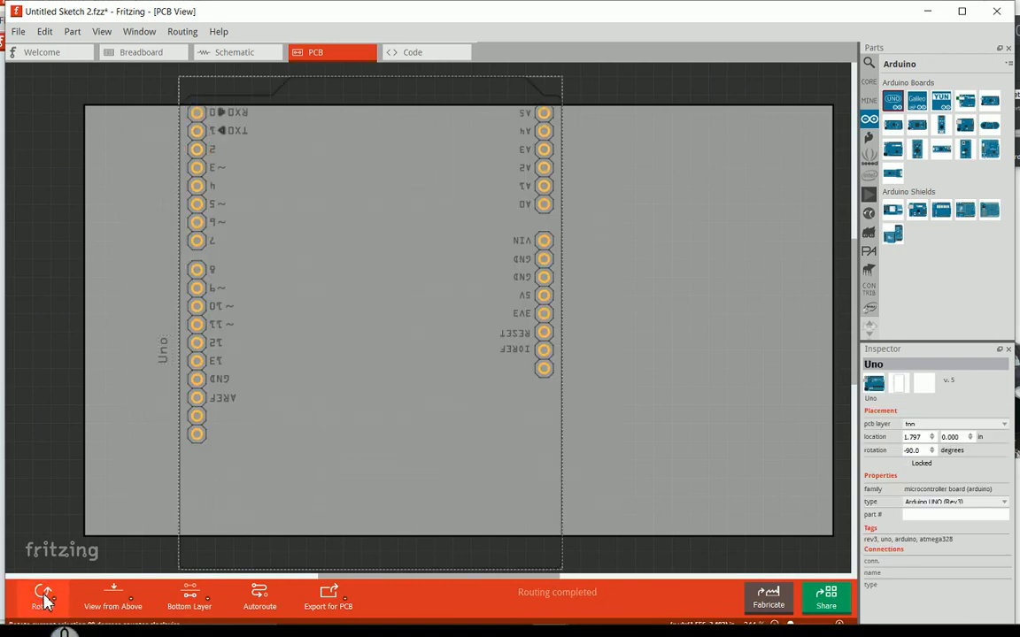
left_click(43, 594)
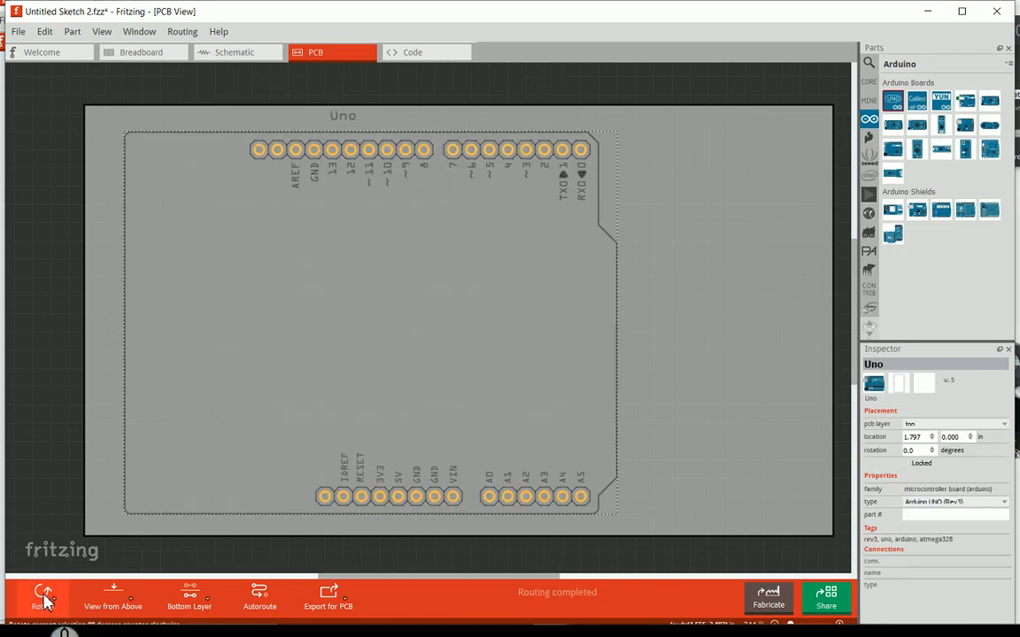
left_click(277, 602)
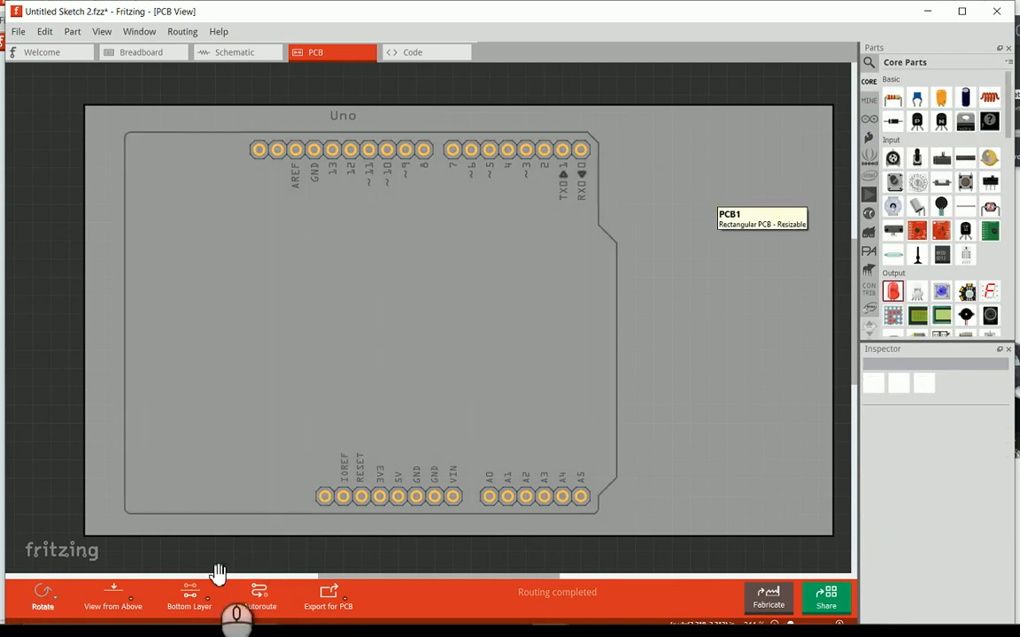
- Make the top layer active and place a generic pushbutton on the free board area beside the Arduino Uno
left_click(190, 593)
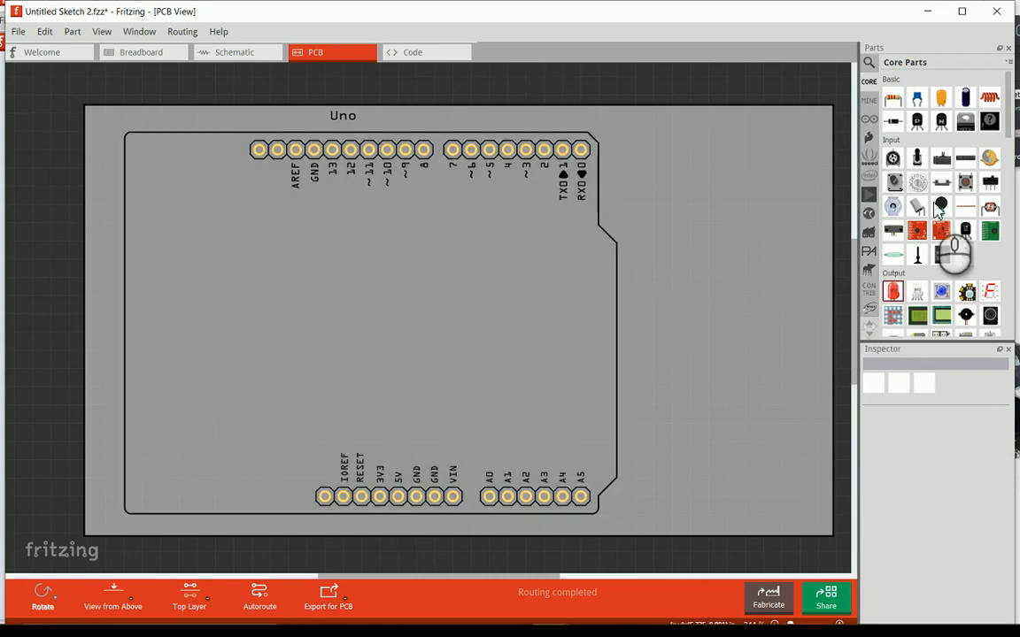
left_click(965, 183)
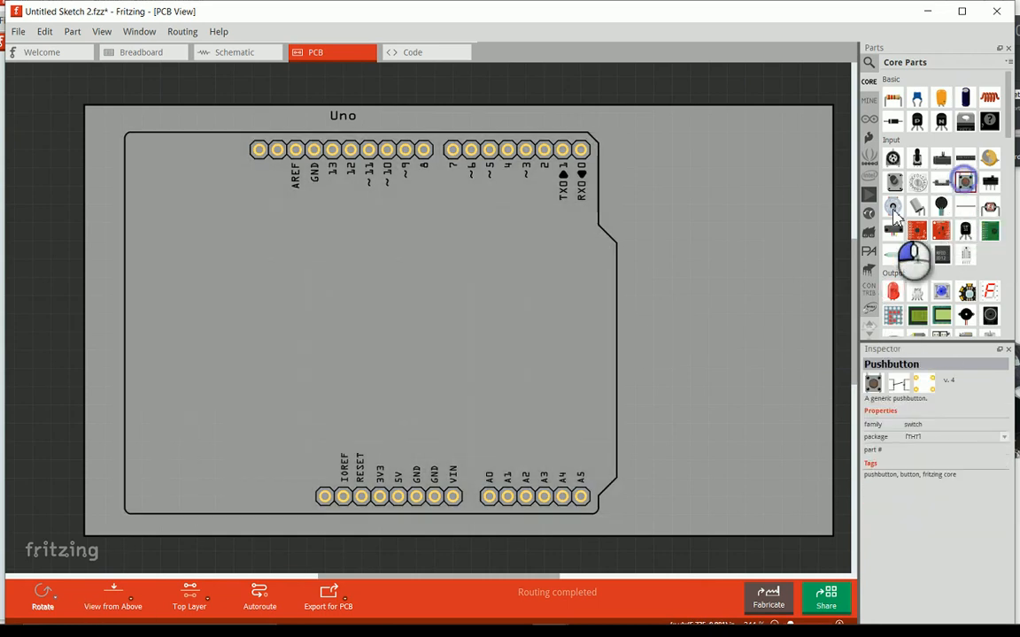
left_click_drag(968, 184, 710, 349)
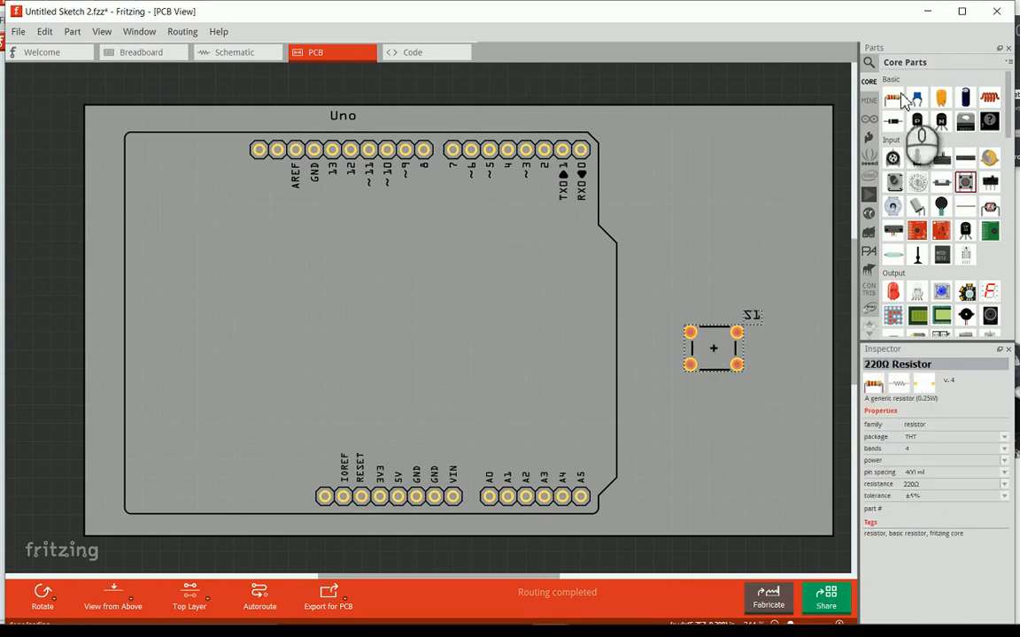
- Place a red 5 mm LED on the free board area above the pushbutton
left_click(892, 293)
left_click_drag(892, 293, 705, 199)
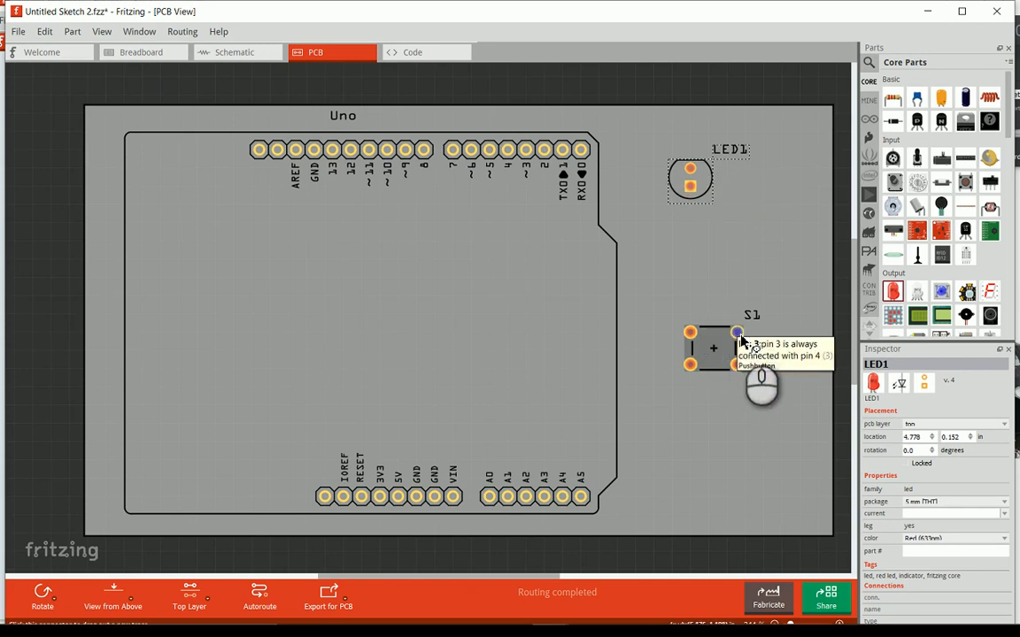
left_click(688, 335)
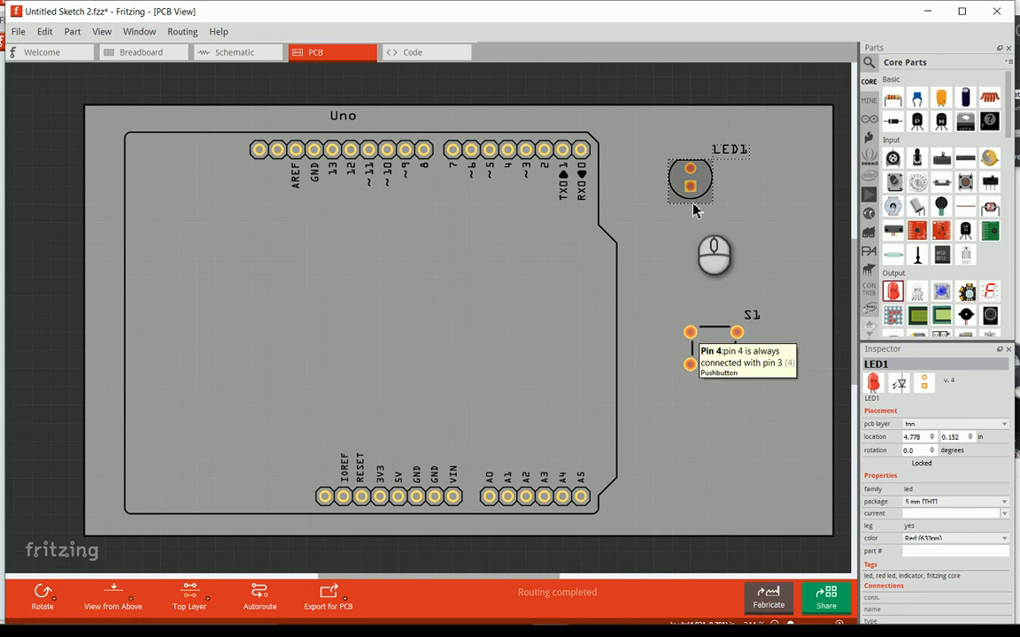
- Make the bottom layer active and route traces from the pushbutton's lower-left pin to the GND beside VIN and its upper-right pin to pin 2
left_click(199, 605)
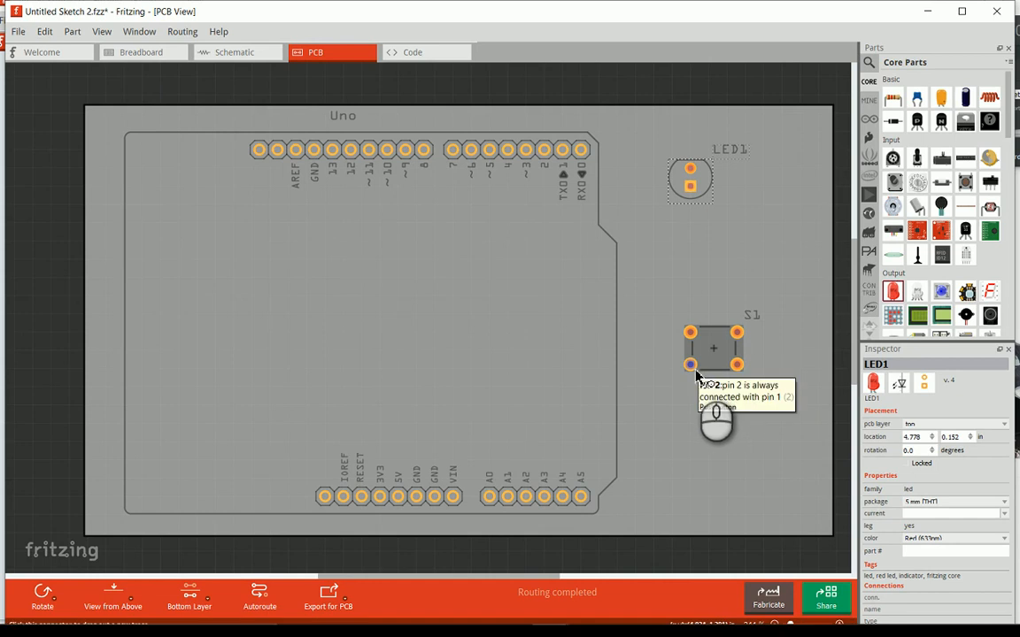
left_click(690, 366)
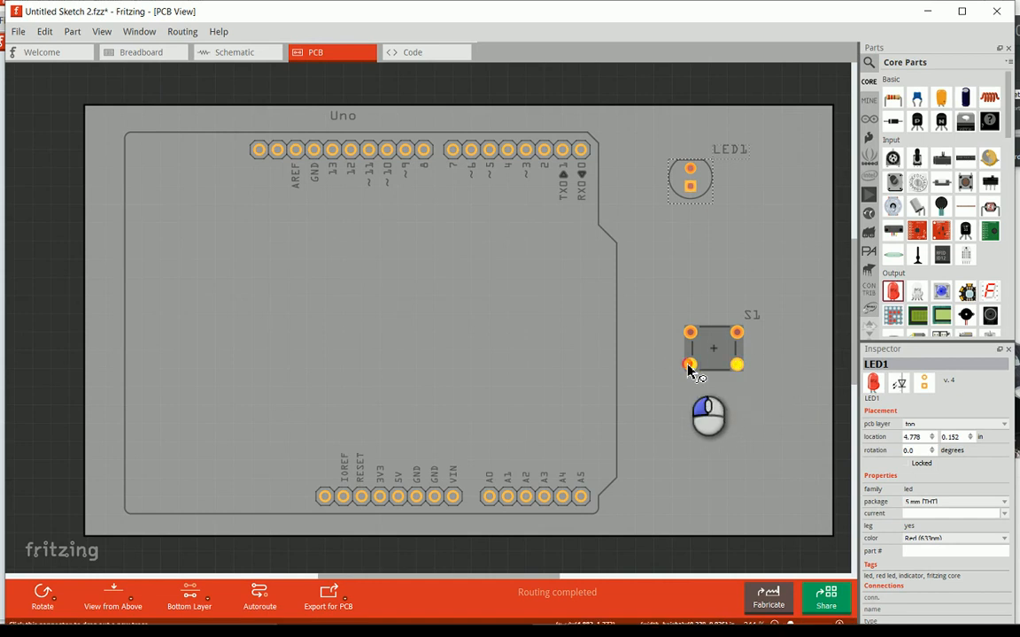
mouse_move(690, 368)
left_mouse_down()
mouse_move(578, 392)
mouse_move(492, 396)
mouse_move(471, 355)
mouse_move(461, 466)
mouse_move(435, 503)
left_mouse_up()
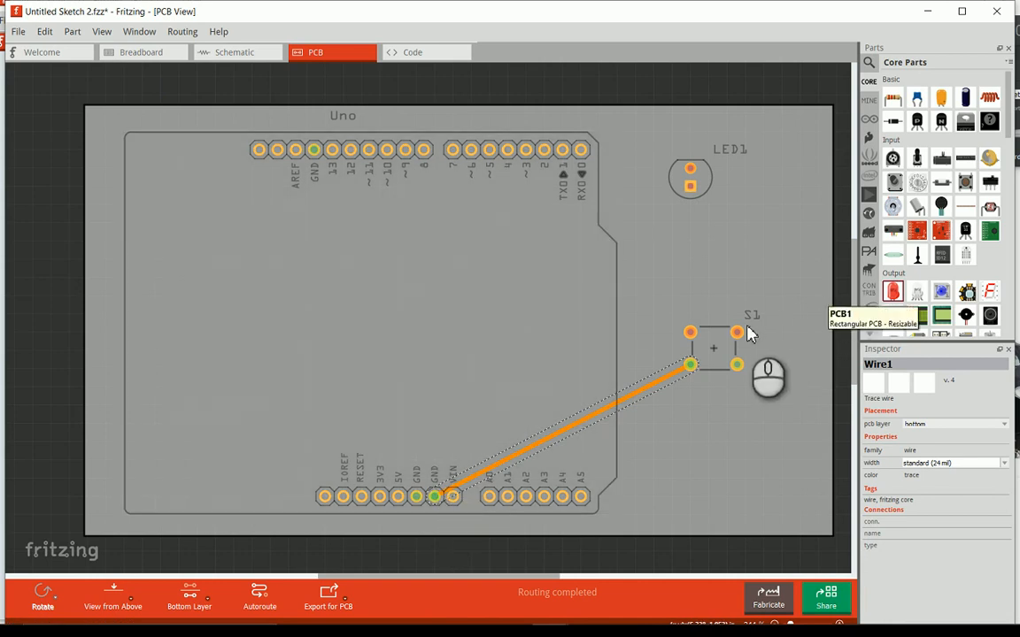
mouse_move(737, 334)
left_mouse_down()
mouse_move(728, 299)
mouse_move(602, 186)
mouse_move(543, 151)
left_mouse_up()
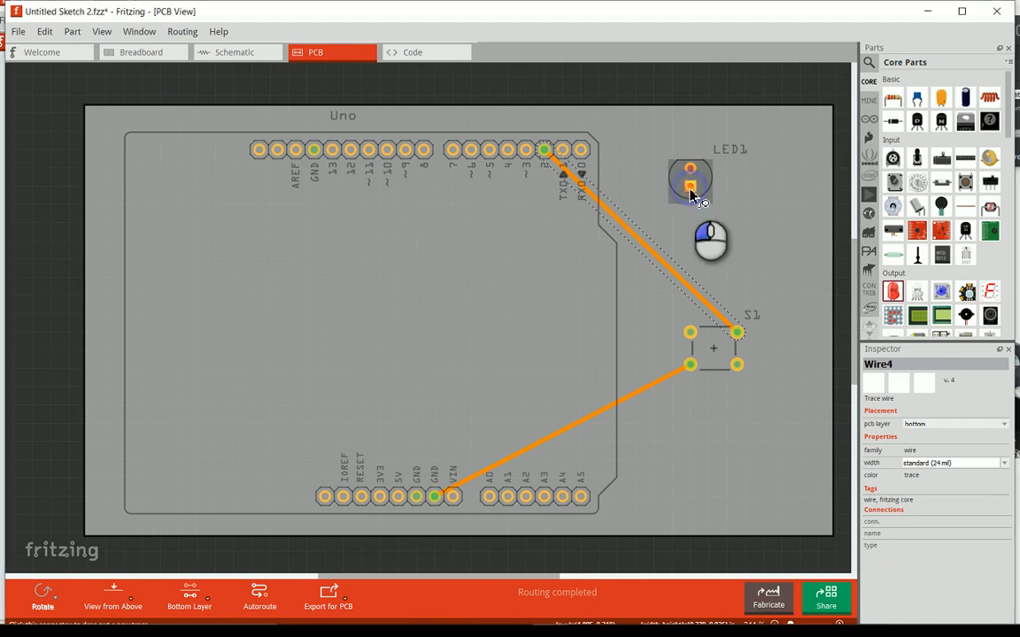
- Route bottom-layer traces from the LED's square pad to Arduino pin ~3 and from its round pad to the GND beside 5V
mouse_move(691, 190)
left_mouse_down()
mouse_move(662, 164)
mouse_move(535, 151)
left_mouse_up()
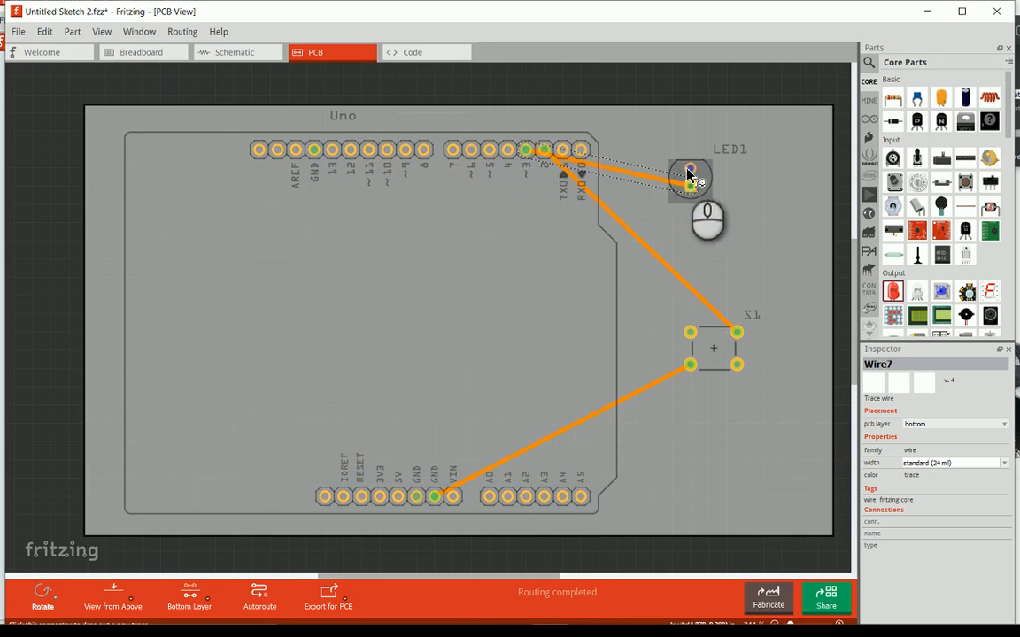
mouse_move(687, 168)
left_mouse_down()
mouse_move(617, 215)
mouse_move(439, 485)
mouse_move(418, 498)
left_mouse_up()
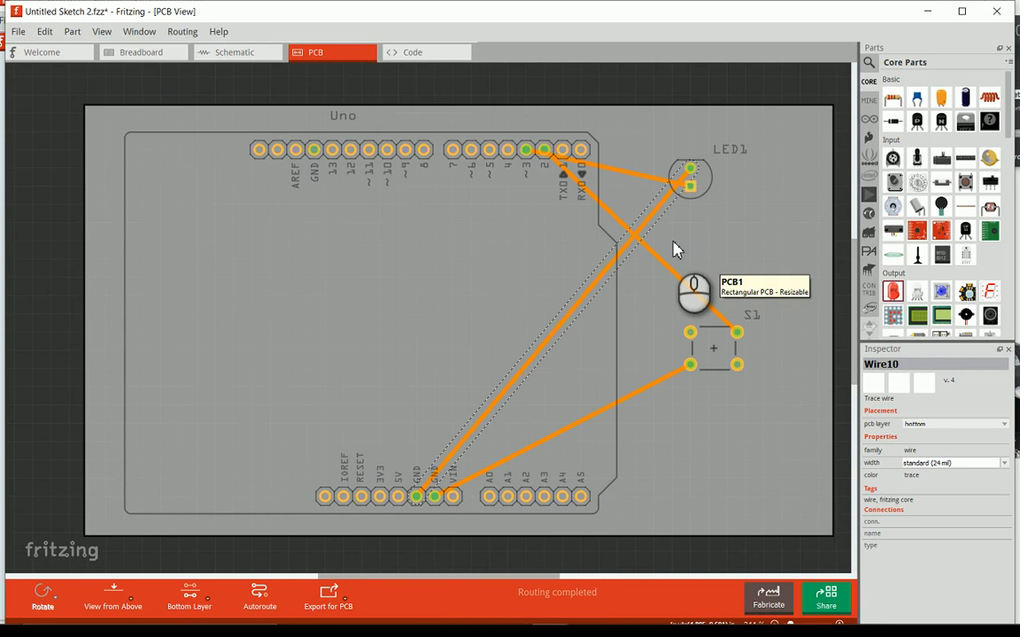
left_click(711, 237)
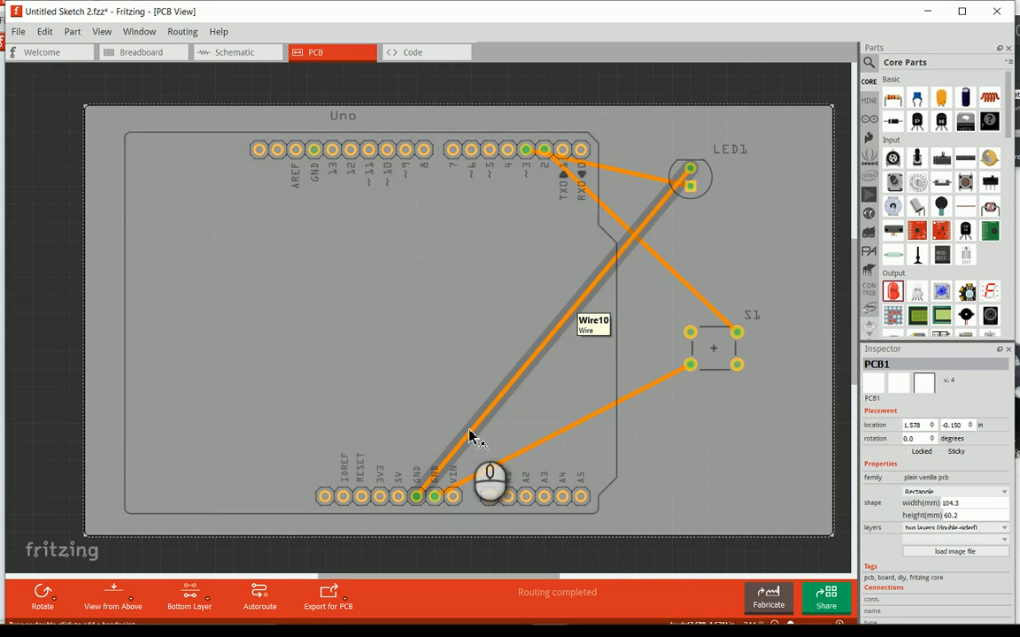
- Add bendpoints to the LED's ground trace so it runs below the Arduino headers and up the board's right edge, around the pushbutton
left_click_drag(470, 435, 469, 433)
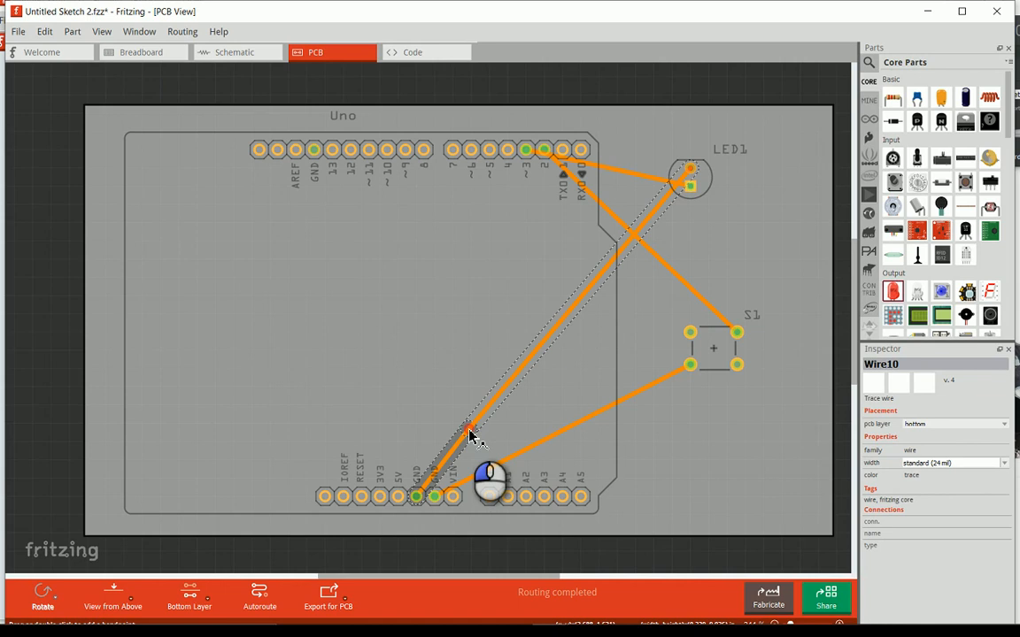
mouse_move(469, 436)
left_mouse_down()
mouse_move(458, 495)
mouse_move(416, 535)
left_mouse_up()
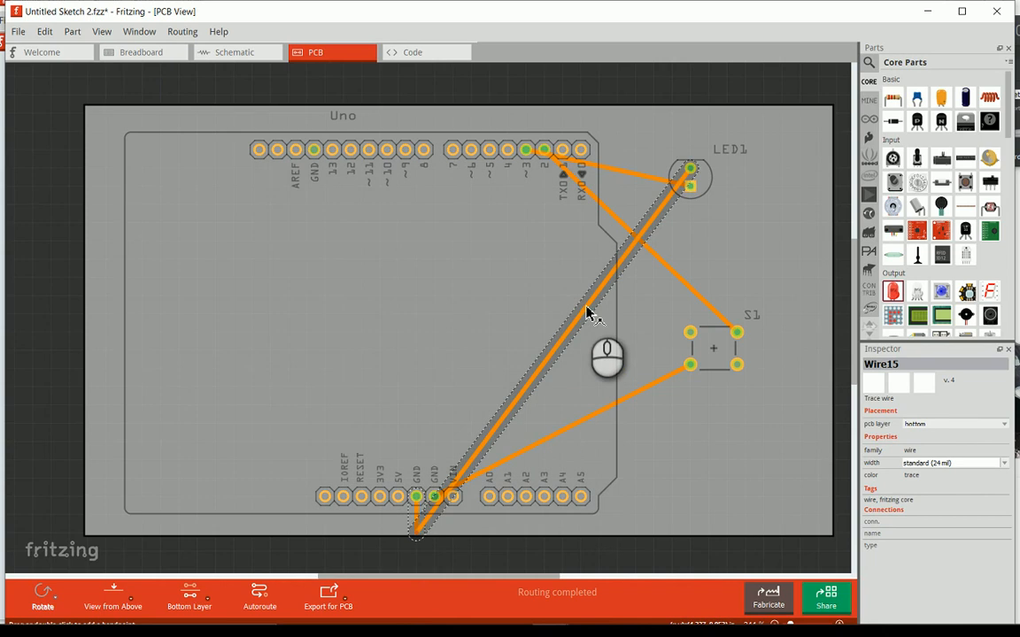
mouse_move(587, 308)
left_mouse_down()
mouse_move(785, 428)
mouse_move(820, 510)
mouse_move(815, 522)
left_mouse_up()
left_click(721, 257)
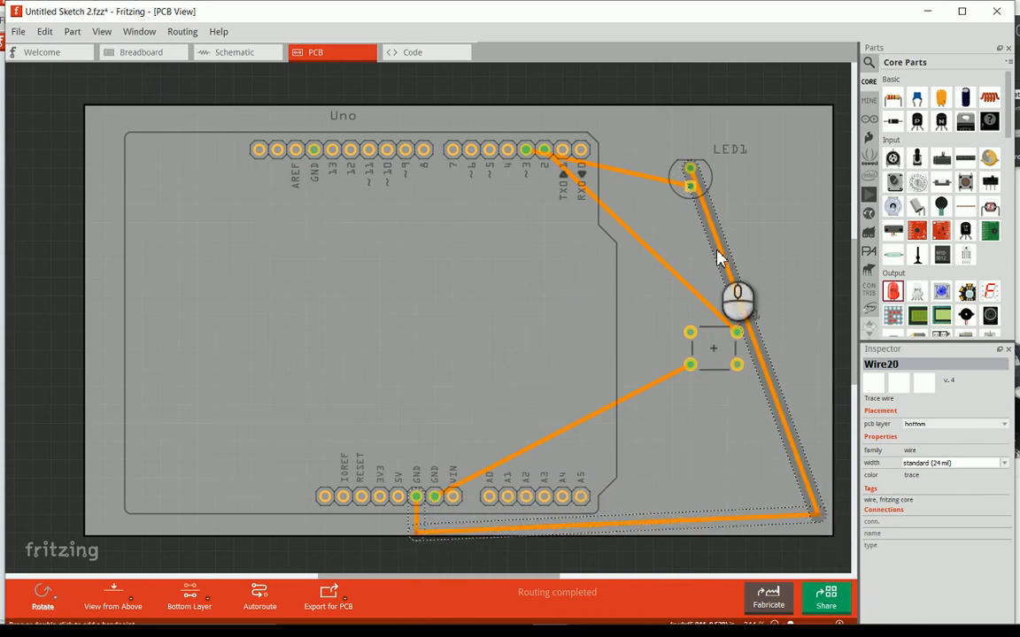
mouse_move(721, 257)
left_mouse_down()
mouse_move(752, 249)
mouse_move(801, 168)
left_mouse_up()
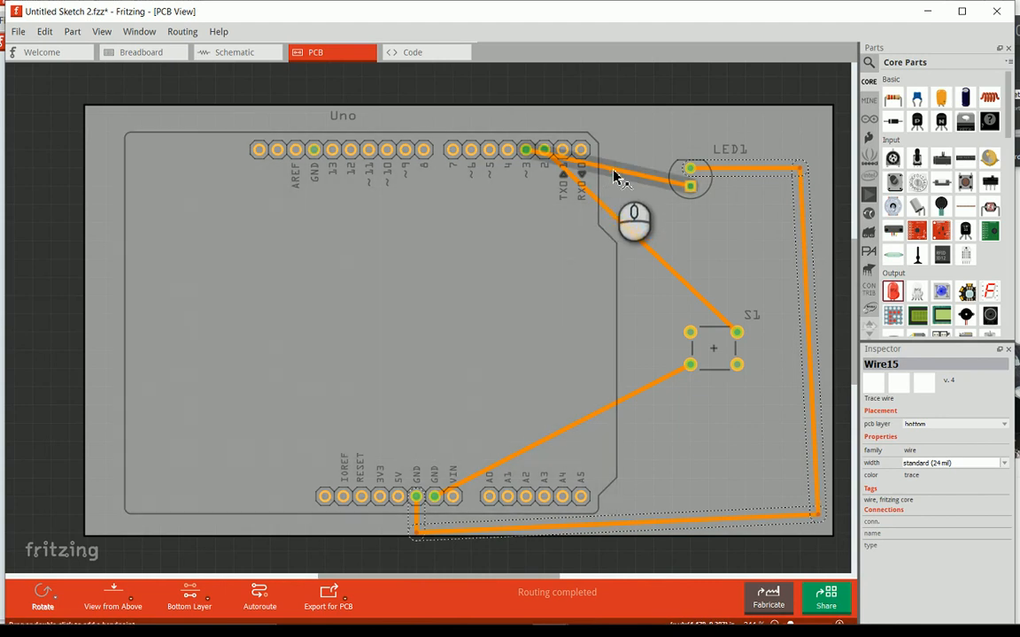
- Bend the LED's pin ~3 trace above the Arduino's upper header and level the lower stretch of the ground trace along the board's bottom edge
mouse_move(612, 173)
left_mouse_down()
mouse_move(602, 125)
mouse_move(544, 113)
left_mouse_up()
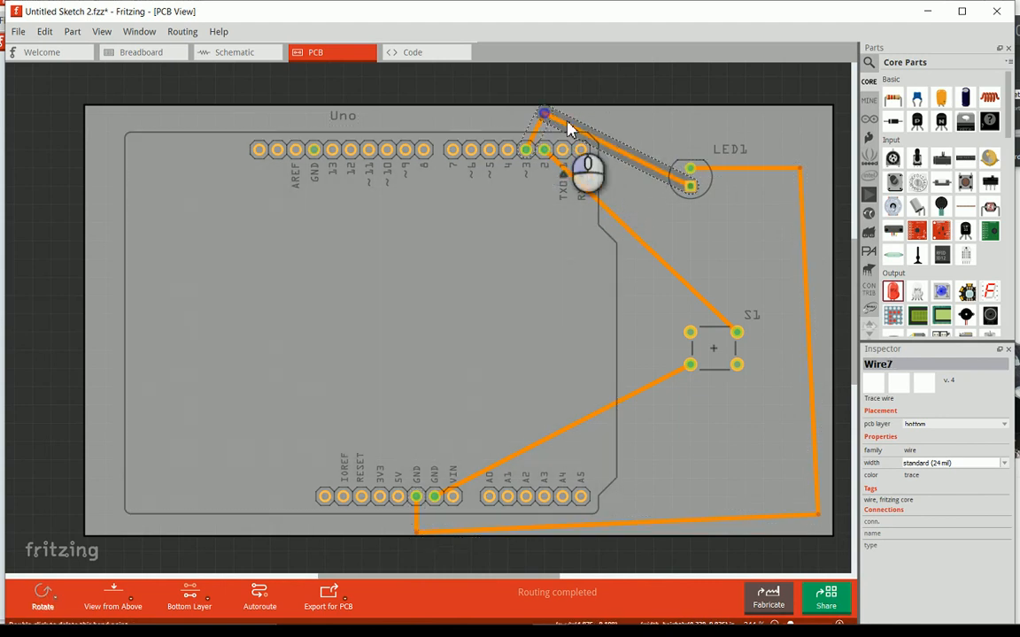
left_click(645, 210)
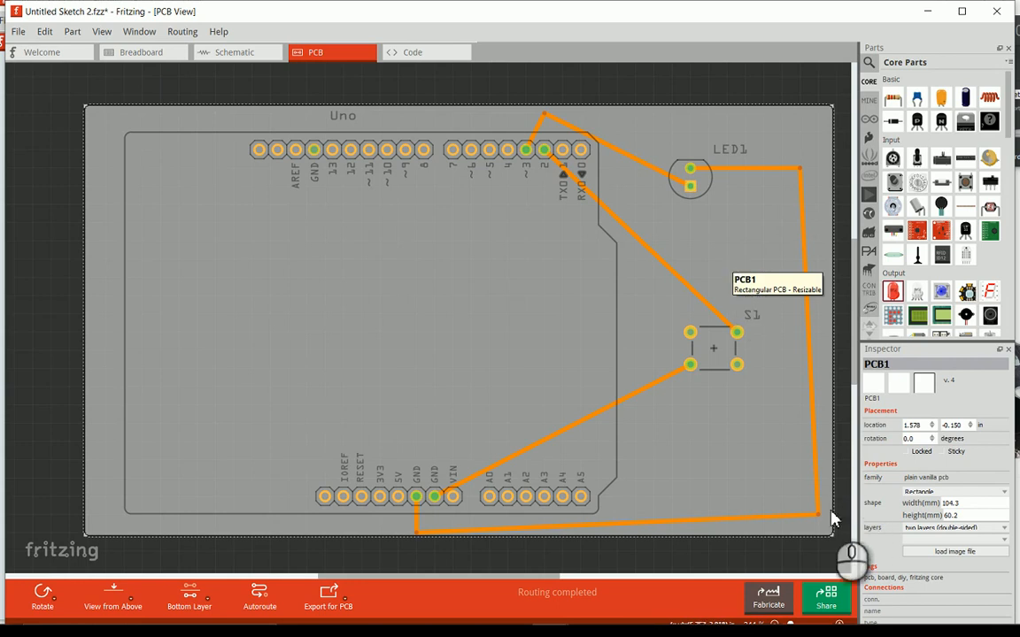
left_click_drag(817, 513, 818, 535)
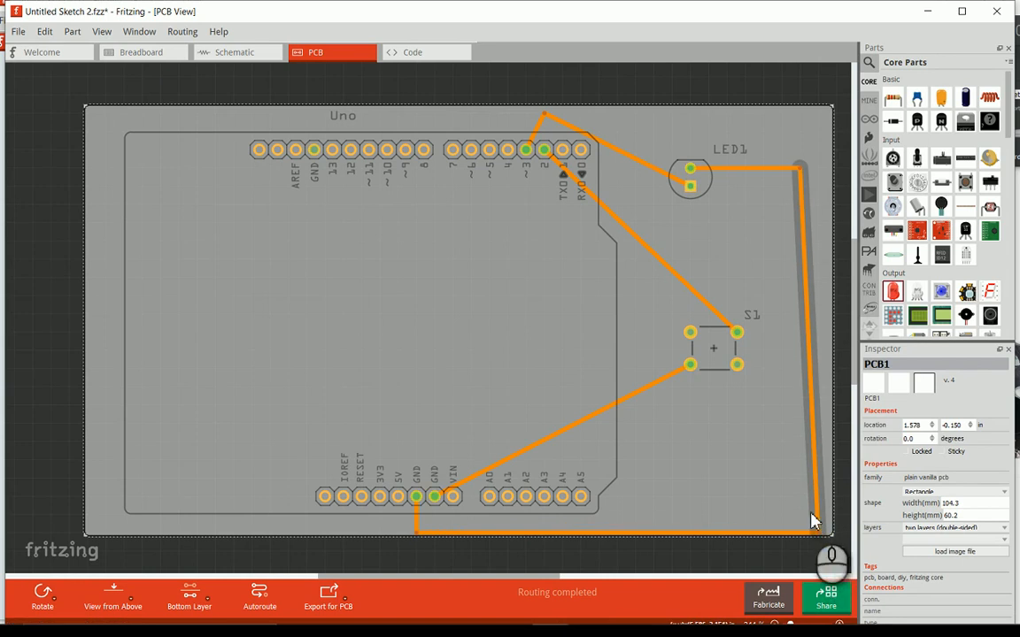